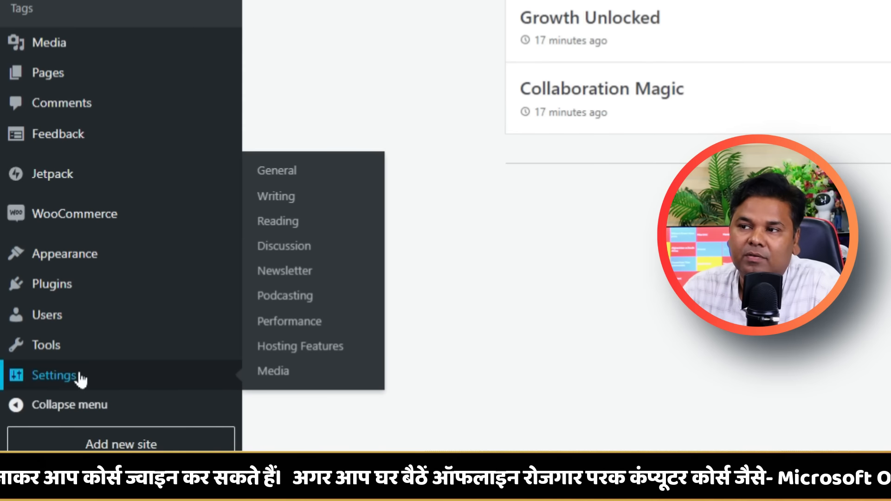
Export all of the pcskillindia WordPress.com site's content from Tools > Export.
mouse_move(79, 351)
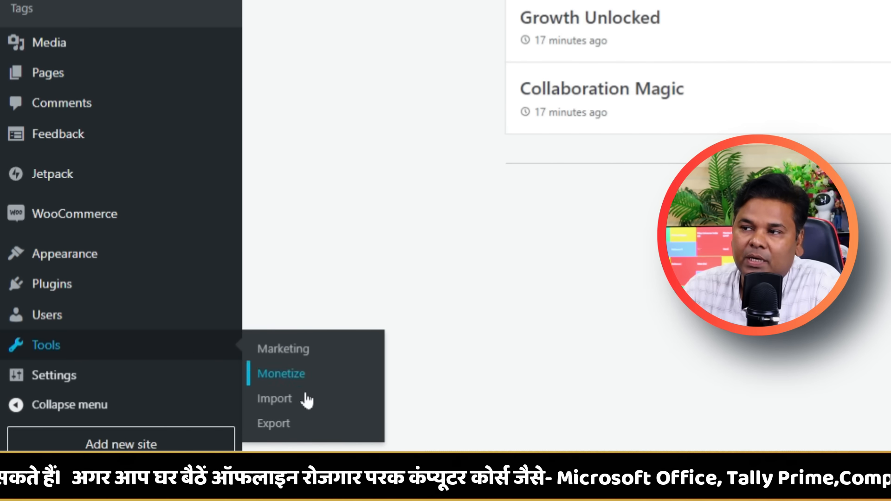
click(297, 433)
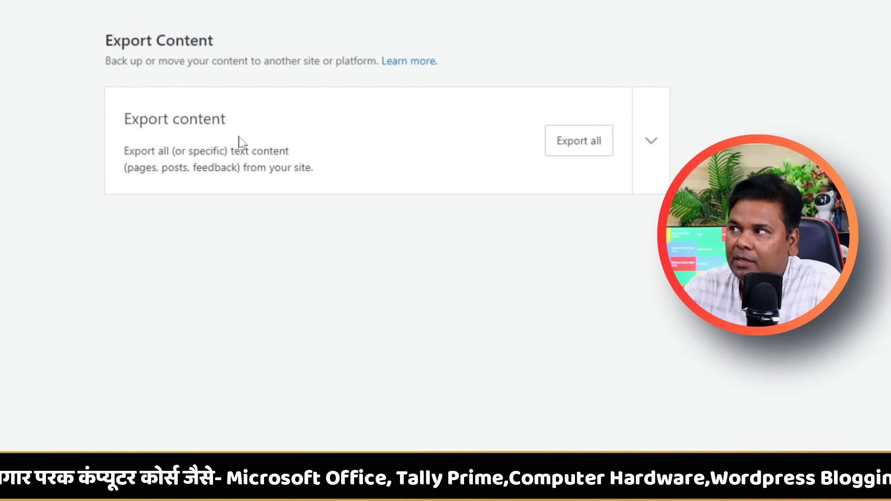
click(594, 144)
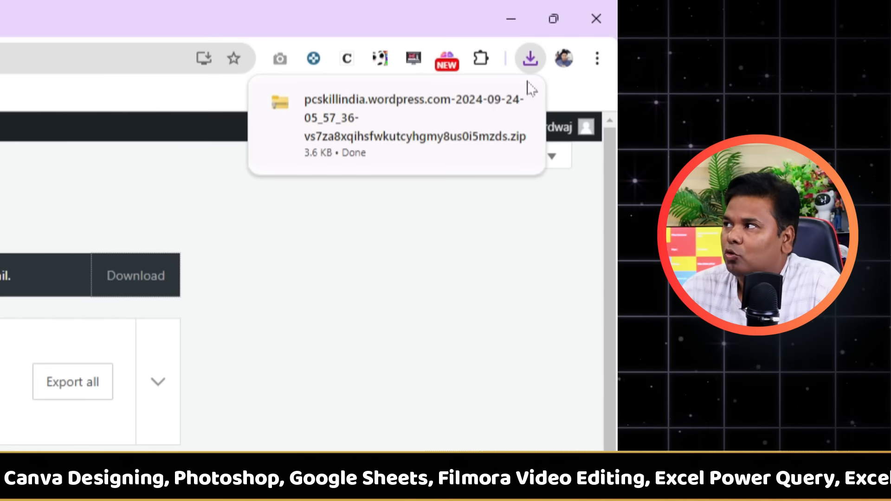
Extract the downloaded export zip and open the folder holding pcskillindia.wordpress.2024-09-24.000.xml.
mouse_move(507, 126)
click(480, 100)
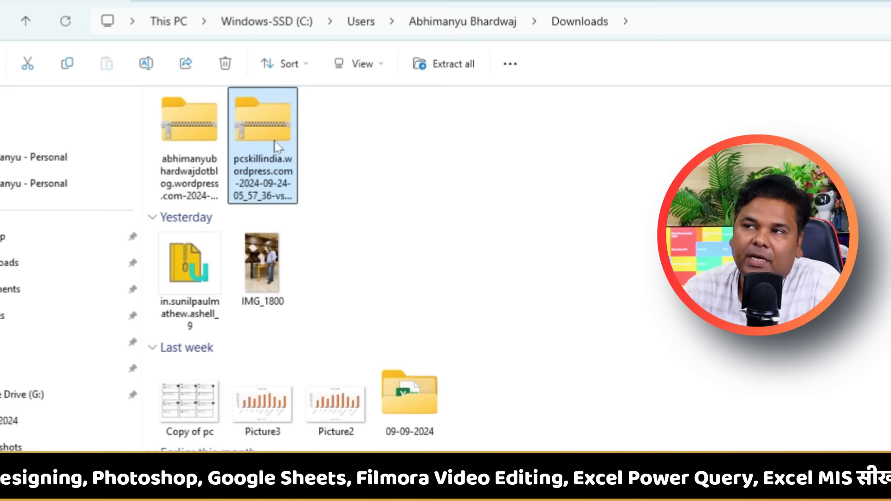
right_click(279, 122)
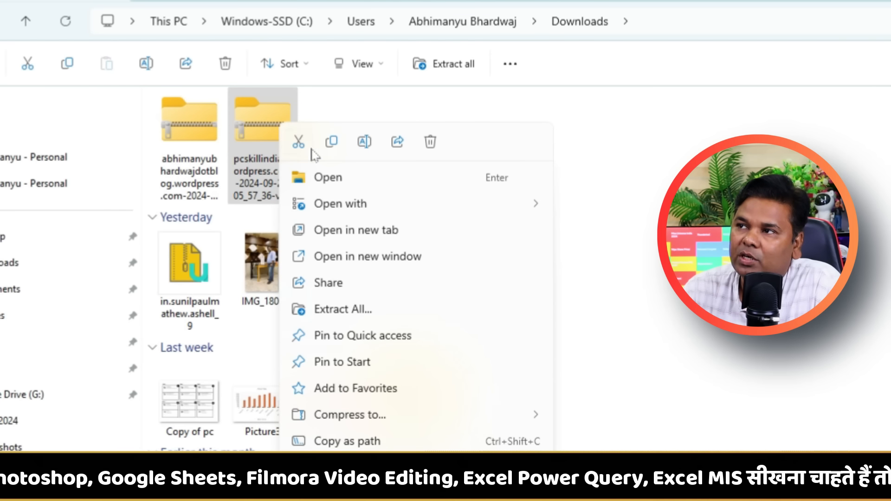
click(366, 310)
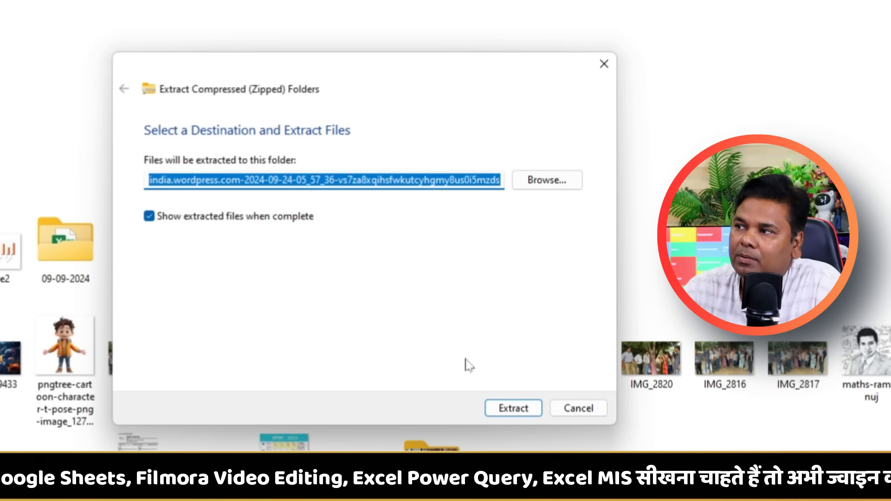
click(511, 408)
double_click(398, 168)
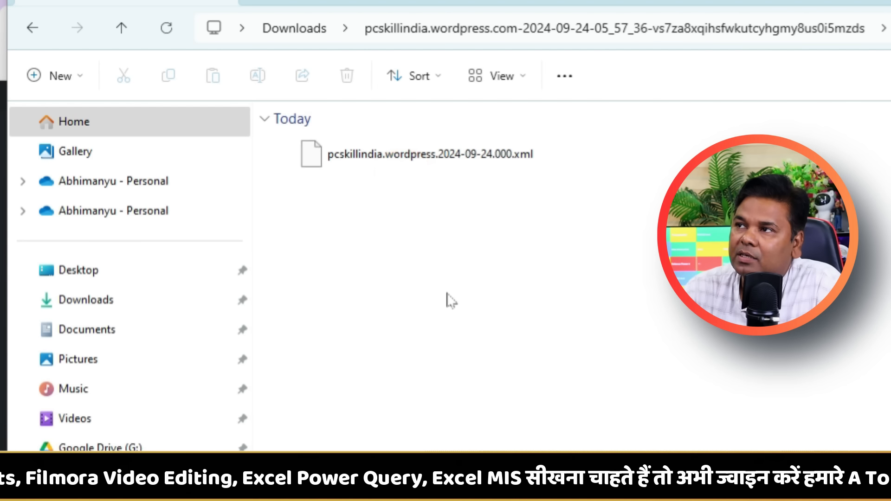
scroll(447, 293, up, 4)
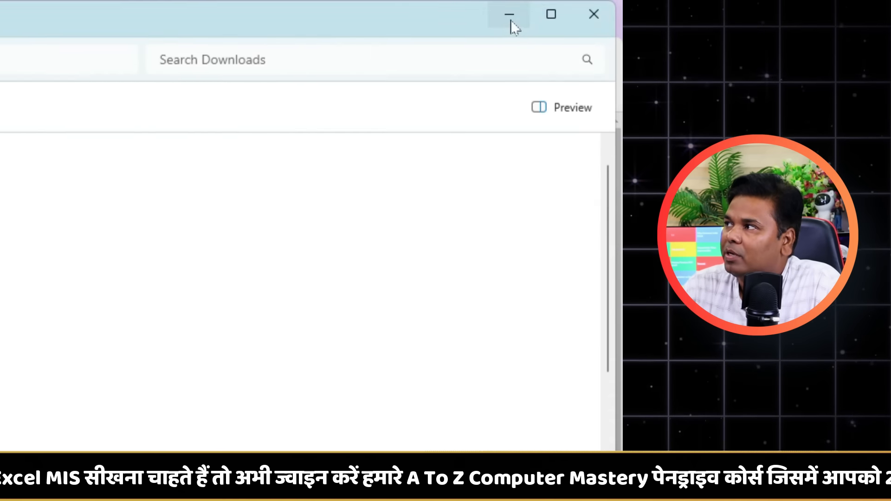
Add a new WordPress website to the Premium Web Hosting plan in hPanel.
click(510, 21)
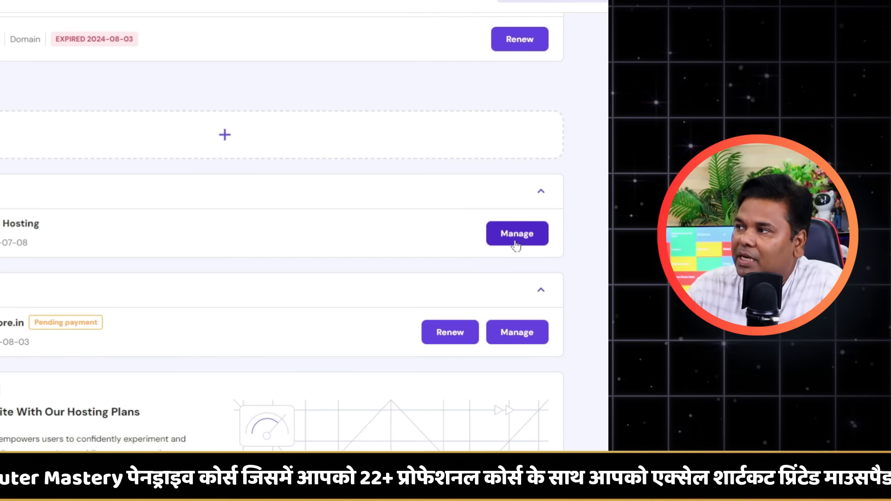
click(516, 235)
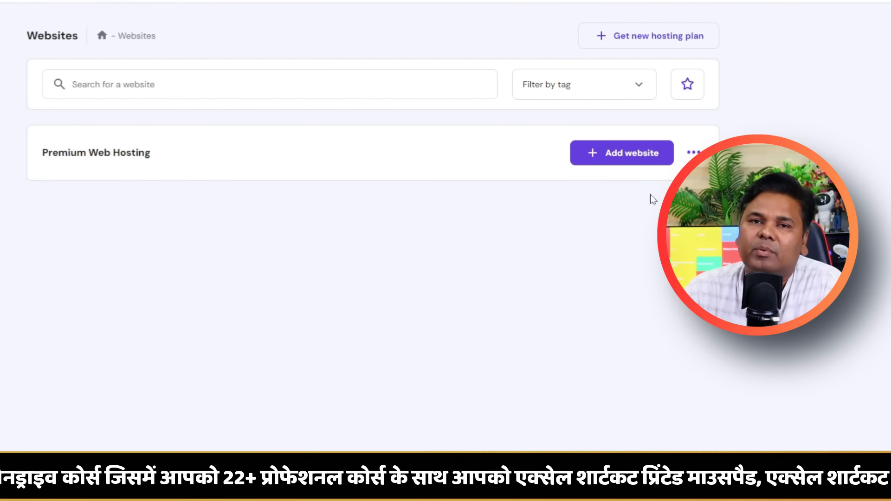
click(693, 152)
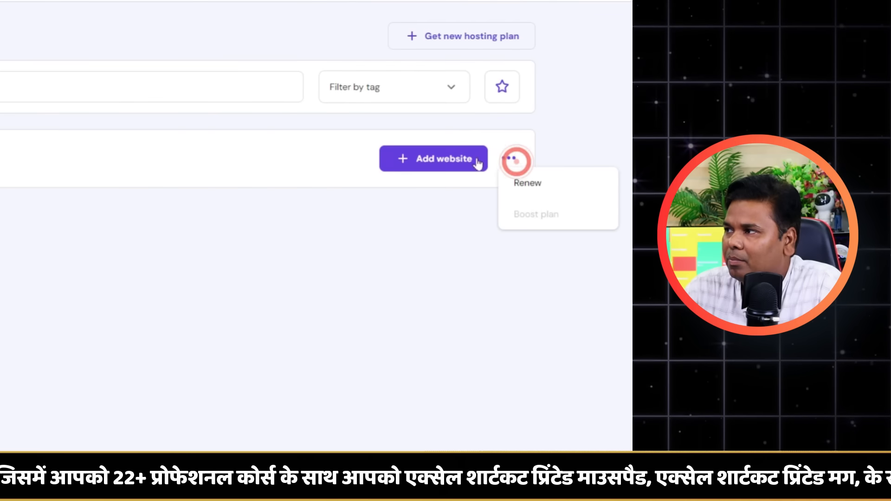
click(624, 161)
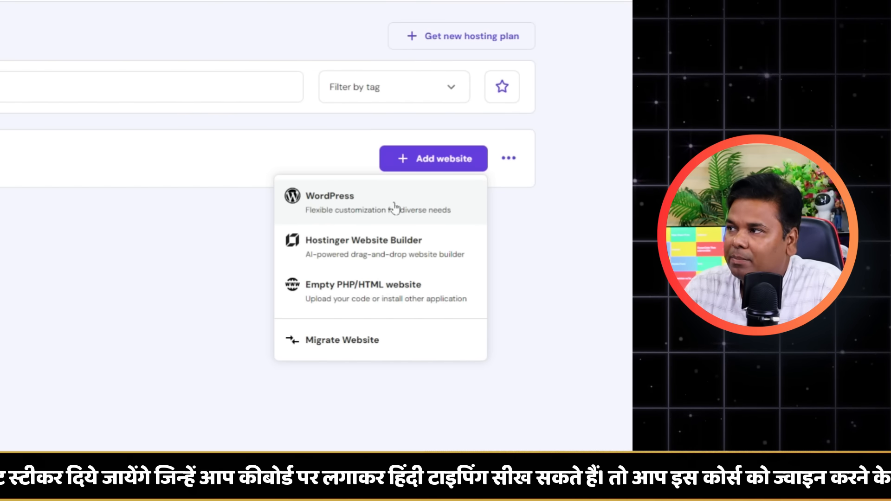
click(402, 213)
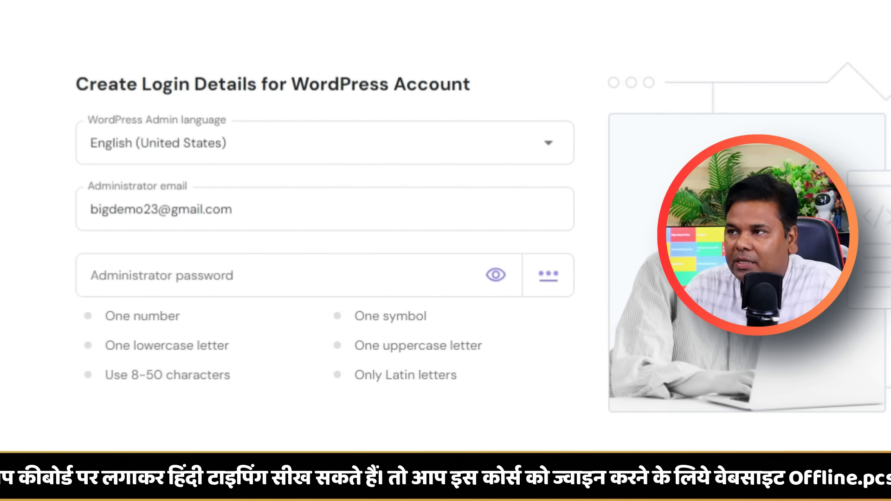
Set the administrator password and choose Blog as the website type.
click(232, 277)
text(B)
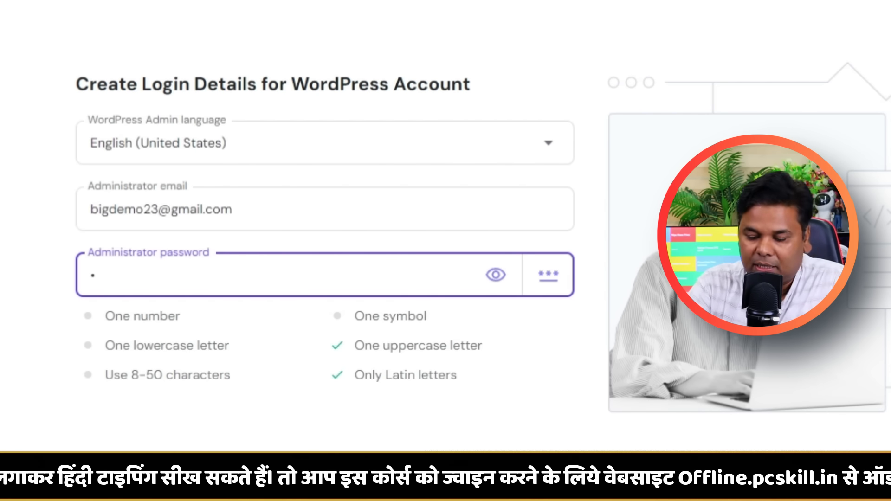
text(igdemo)
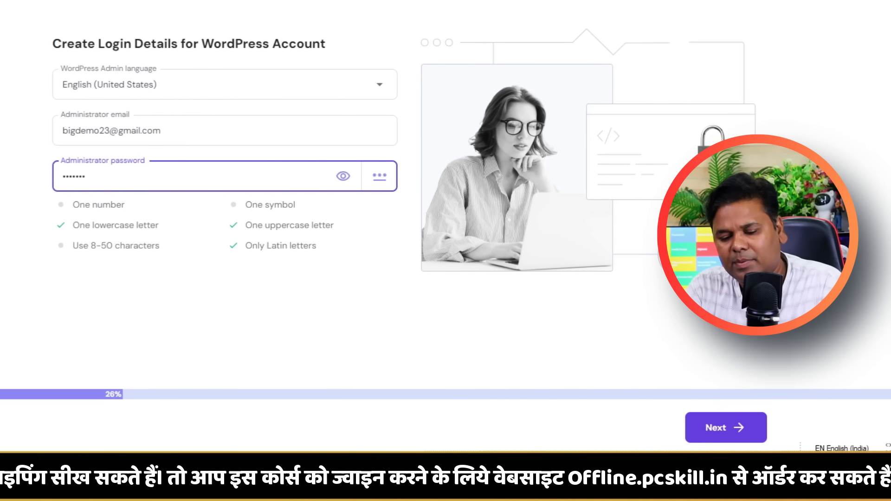
text(@1234)
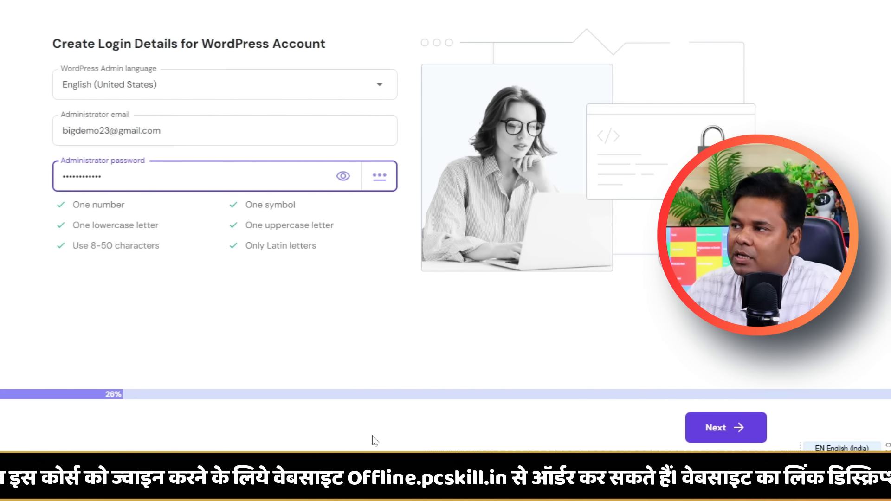
click(710, 429)
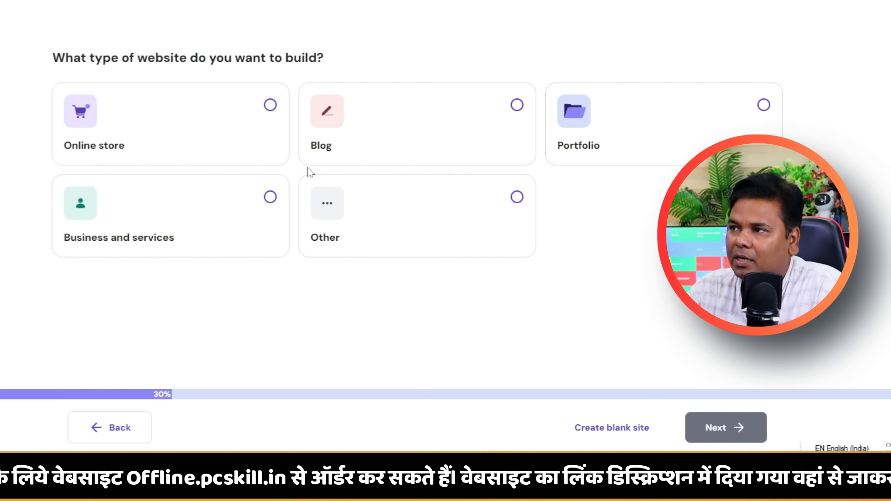
click(481, 125)
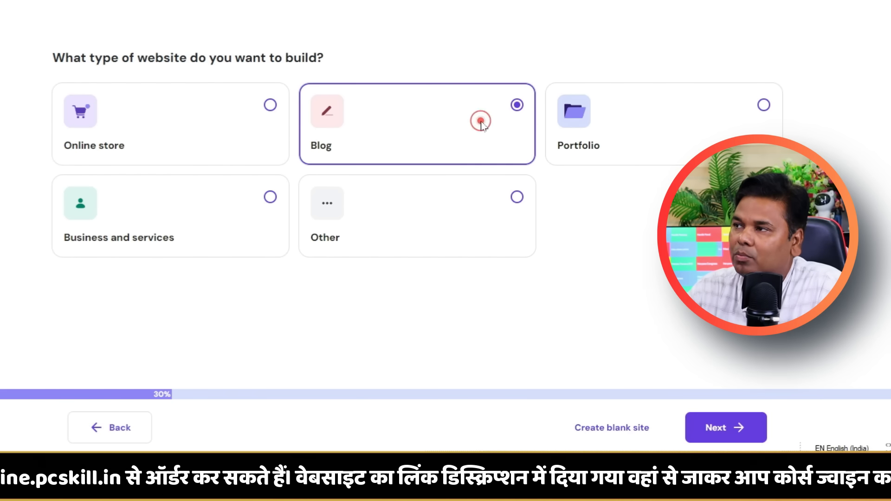
click(706, 429)
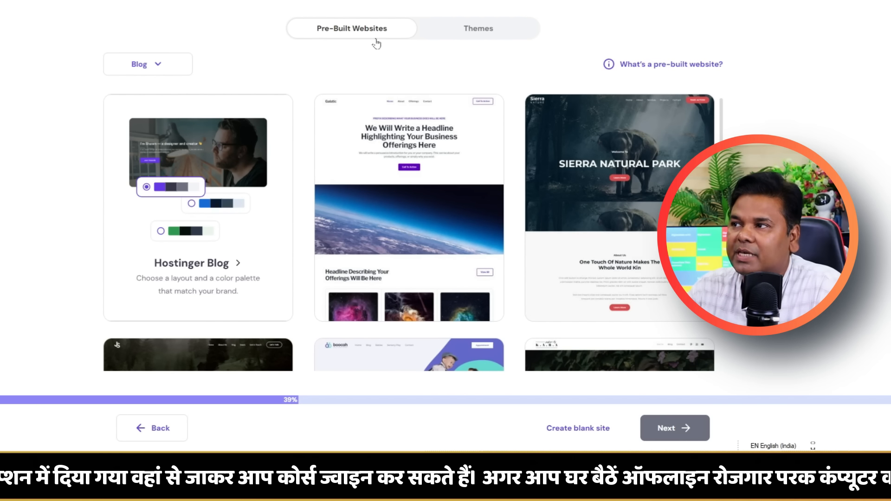
Look through the Themes tab, then return to the Pre-Built Websites blog templates.
scroll(213, 223, down, 7)
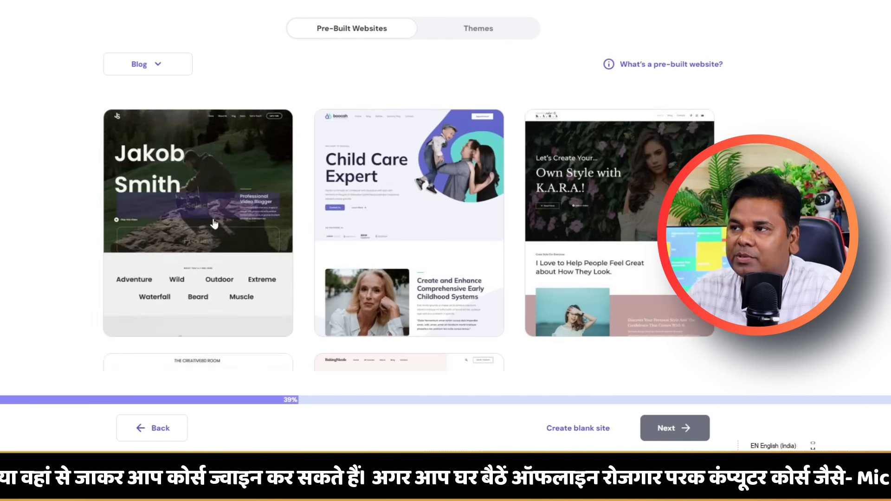
scroll(321, 223, up, 6)
click(468, 26)
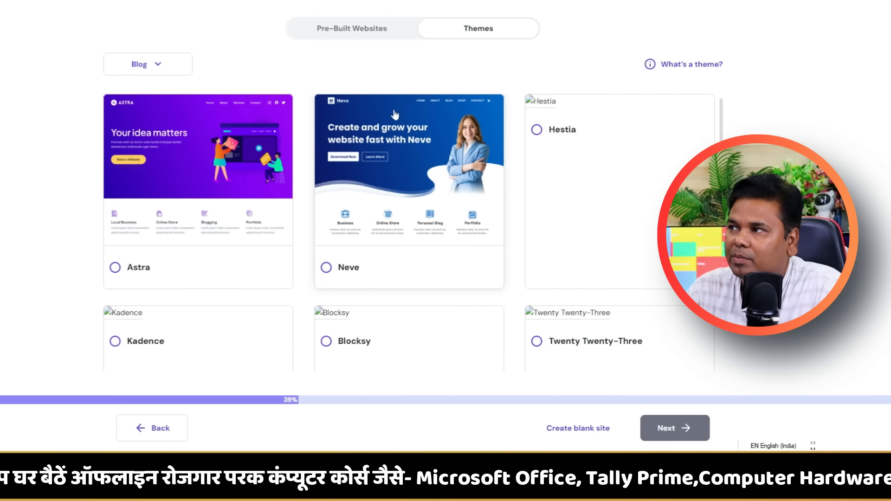
click(365, 40)
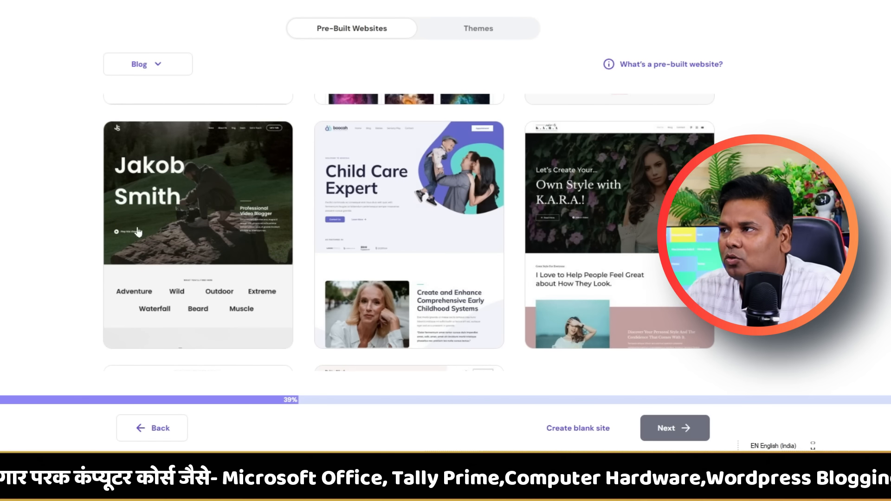
scroll(137, 231, up, 5)
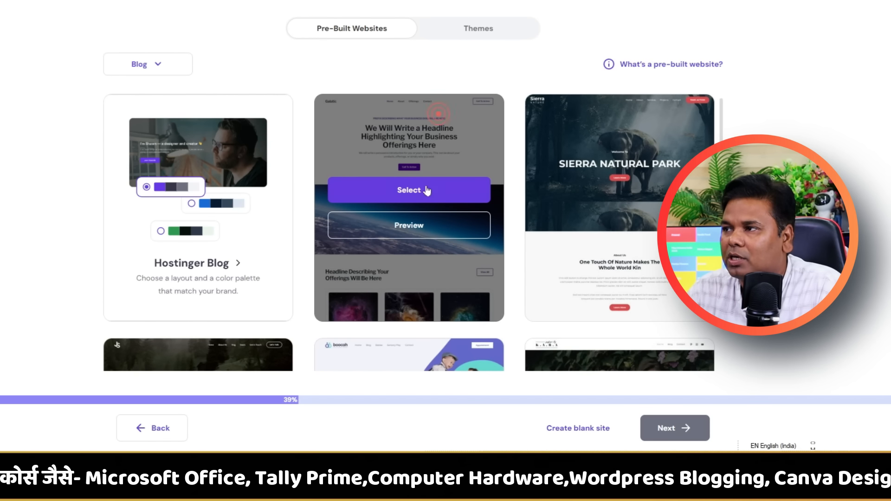
Pick the space-photo blog template and deselect all recommended plugins.
click(426, 191)
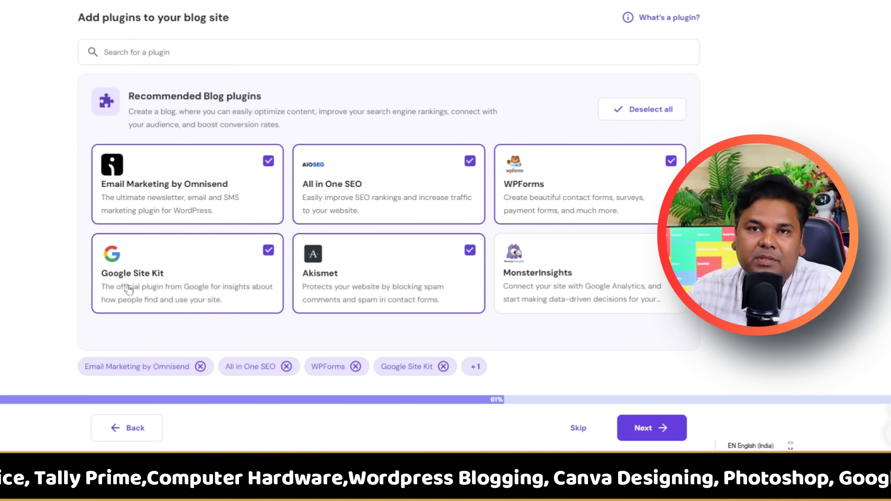
click(648, 116)
click(652, 428)
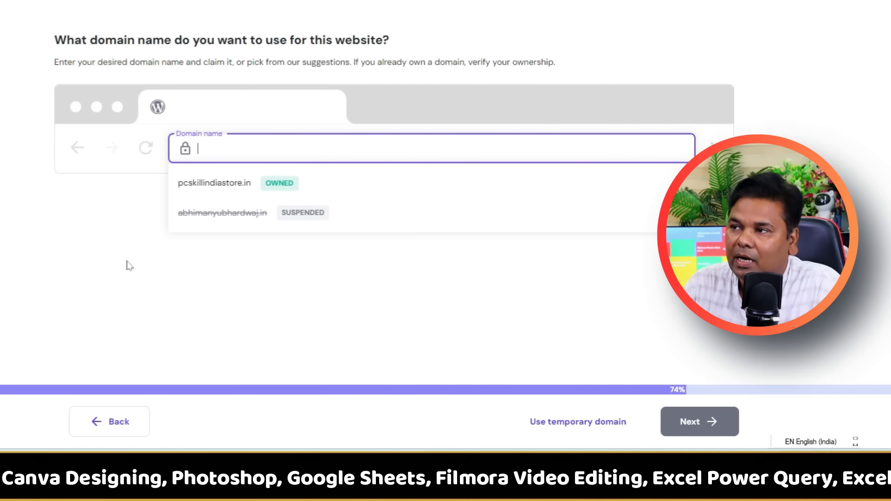
Use the owned domain pcskillindiastore.in and skip the audience question to start installation.
click(207, 192)
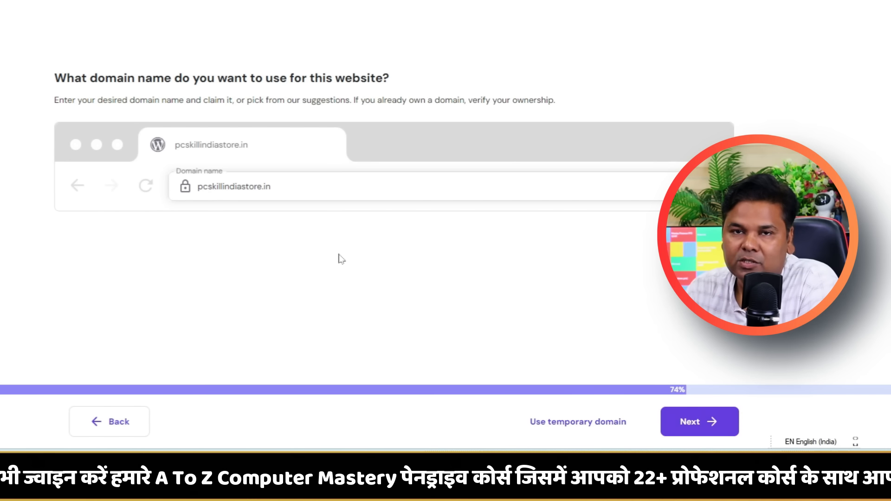
click(688, 422)
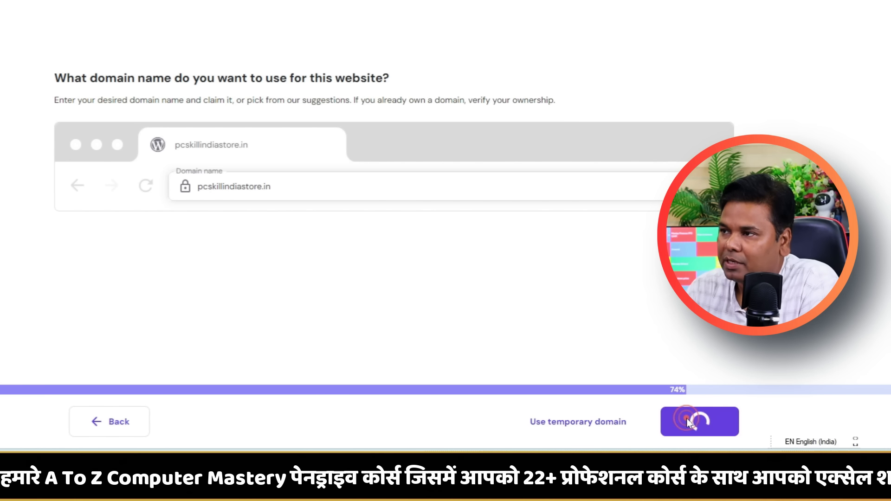
click(740, 418)
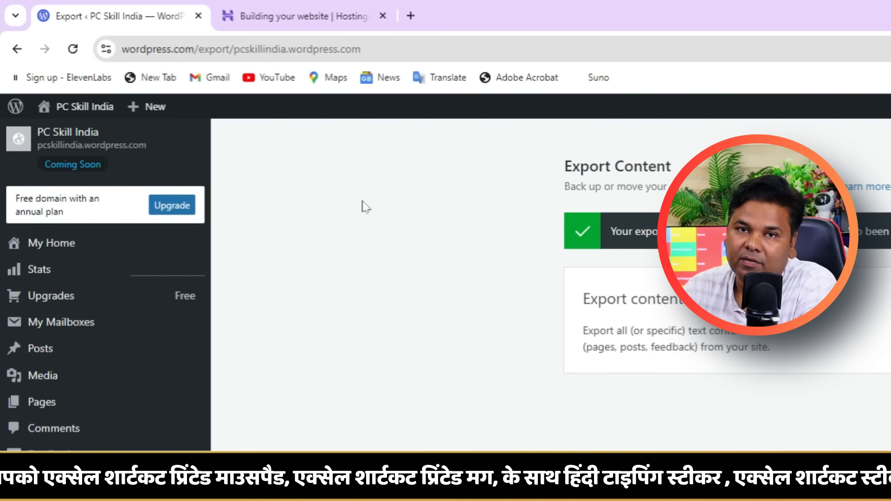
After installation finishes, open the new site's WordPress Admin Panel from hPanel.
click(310, 9)
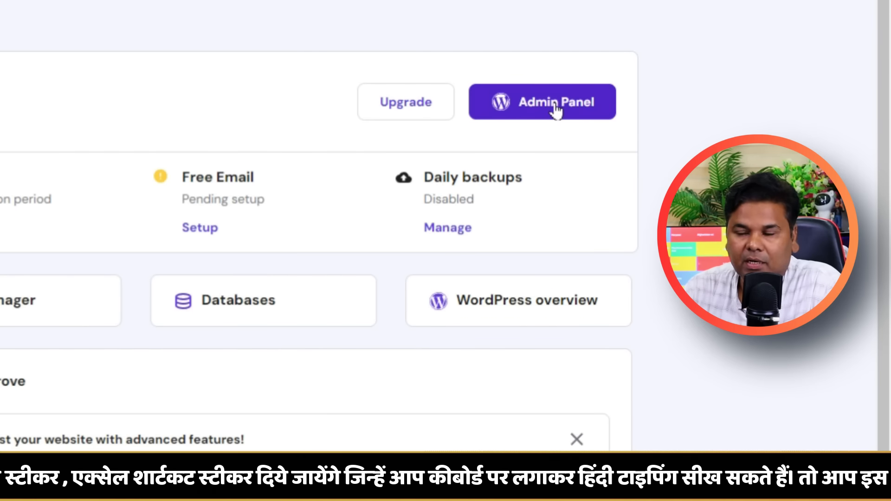
click(556, 110)
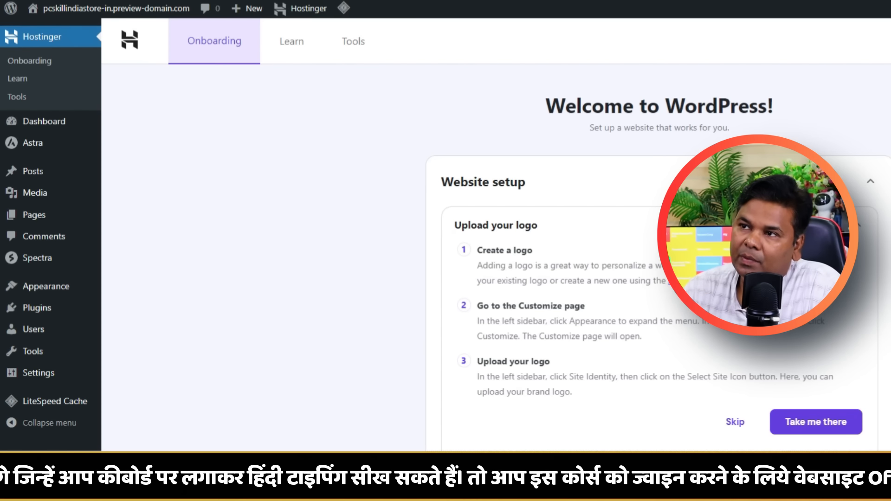
mouse_move(71, 360)
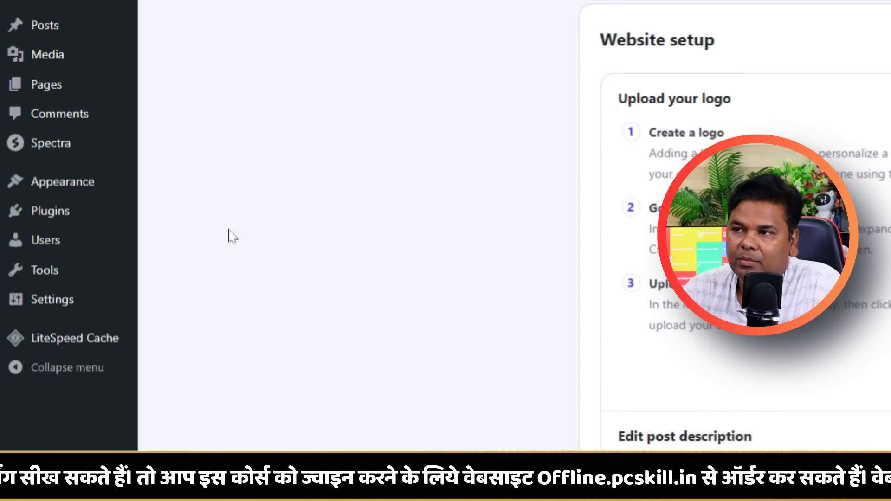
mouse_move(46, 282)
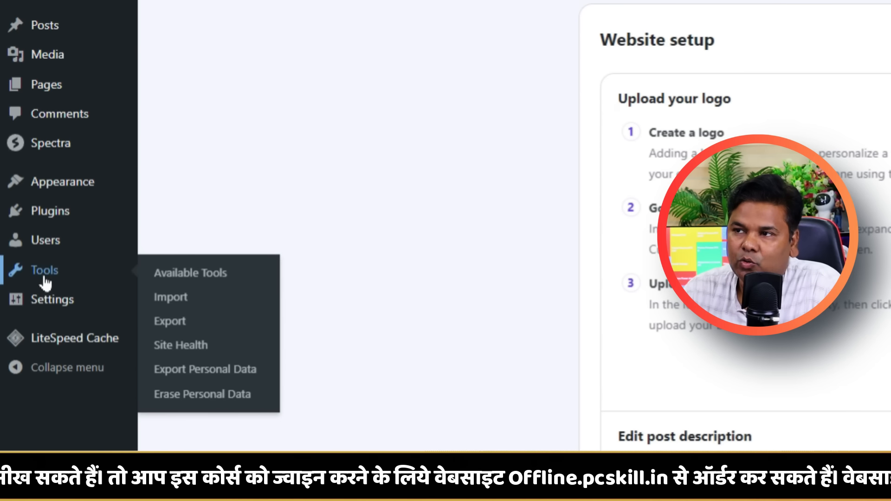
Install the WordPress importer under Tools > Import and run it.
click(172, 298)
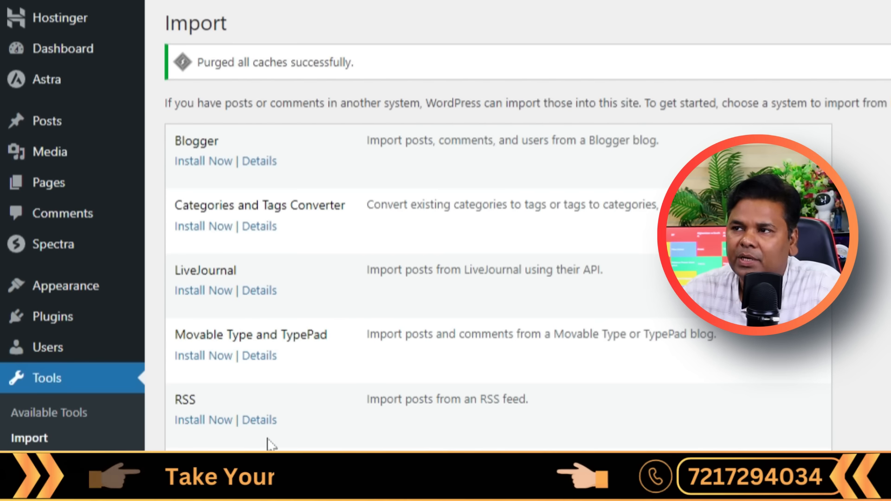
scroll(268, 444, down, 5)
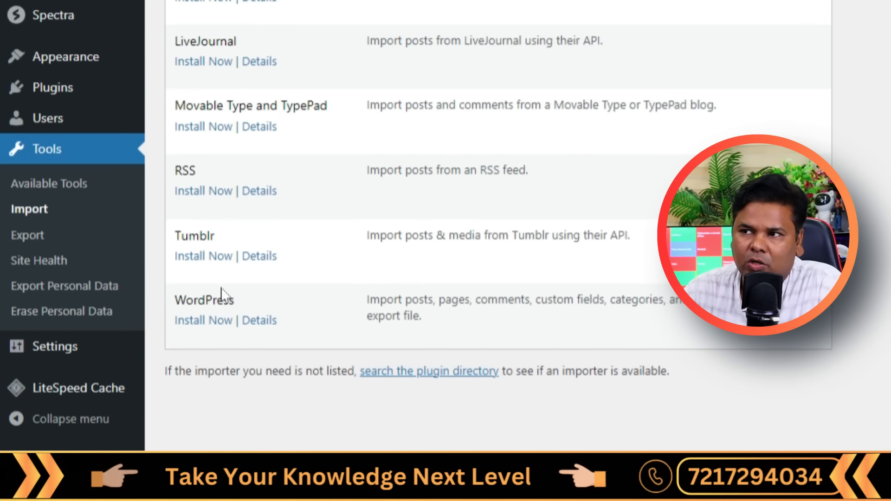
click(199, 324)
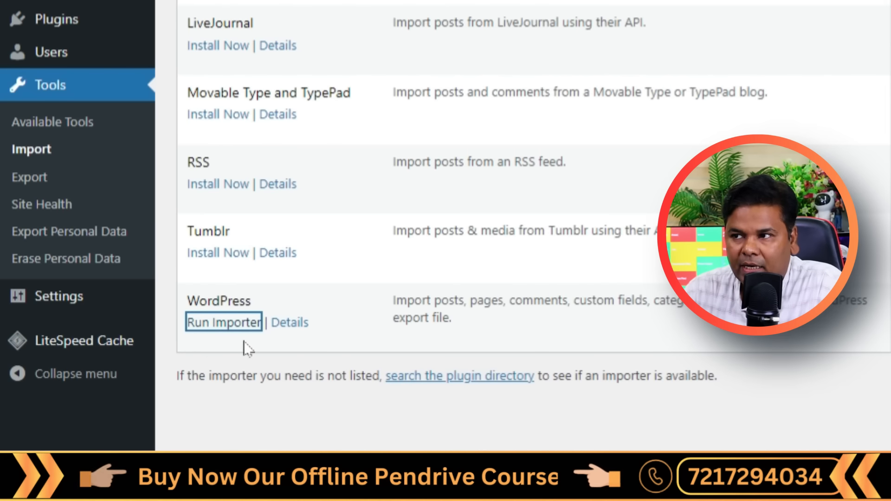
click(244, 342)
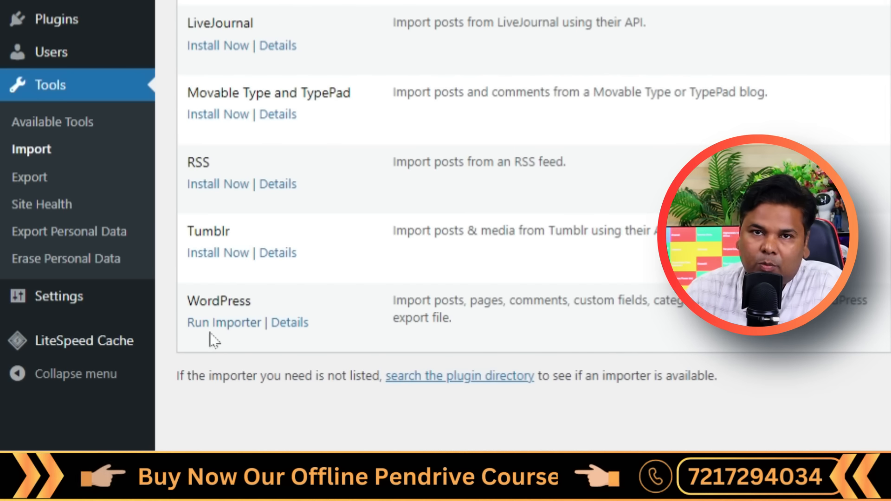
click(224, 323)
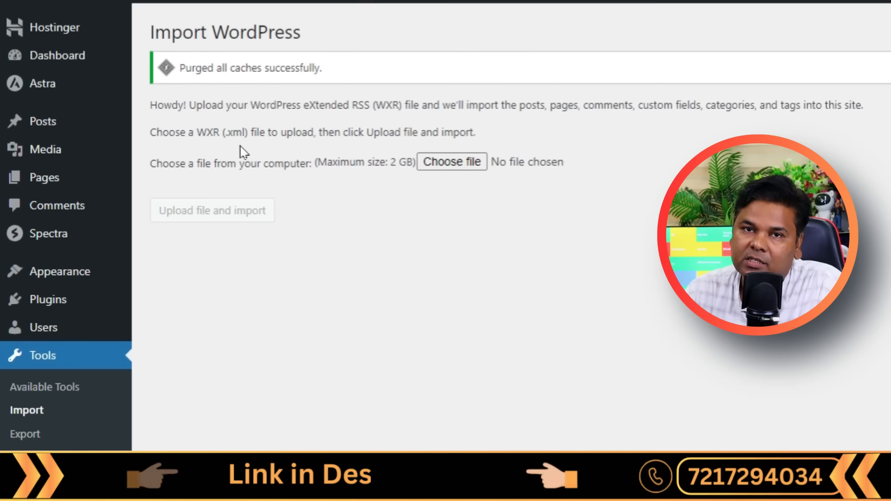
Choose the pcskillindia XML export for import and trash the default Hello world! post.
click(452, 165)
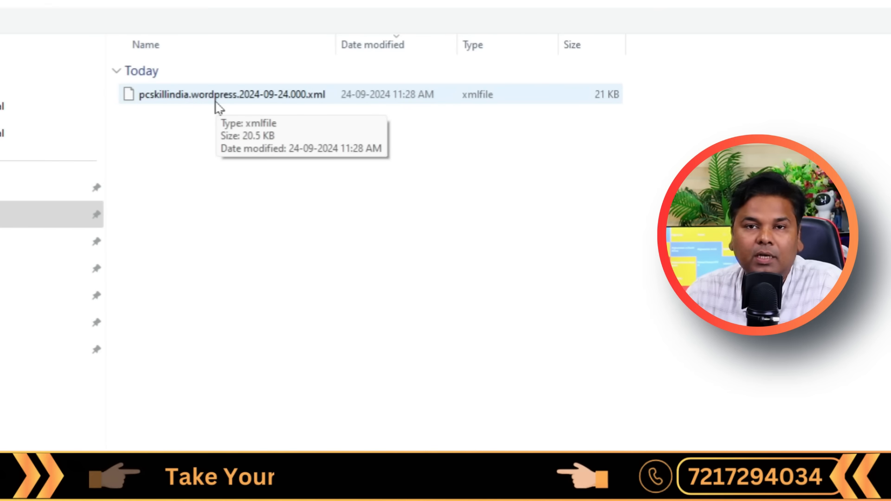
double_click(216, 101)
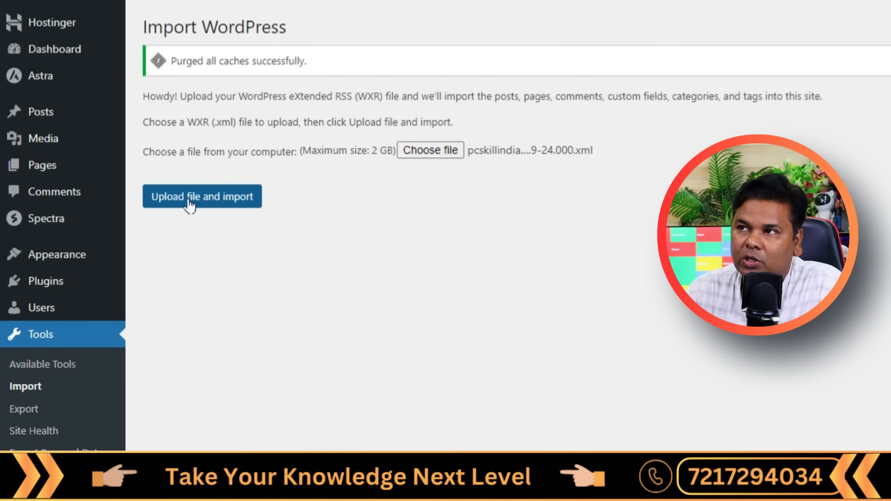
mouse_move(55, 115)
right_click(160, 114)
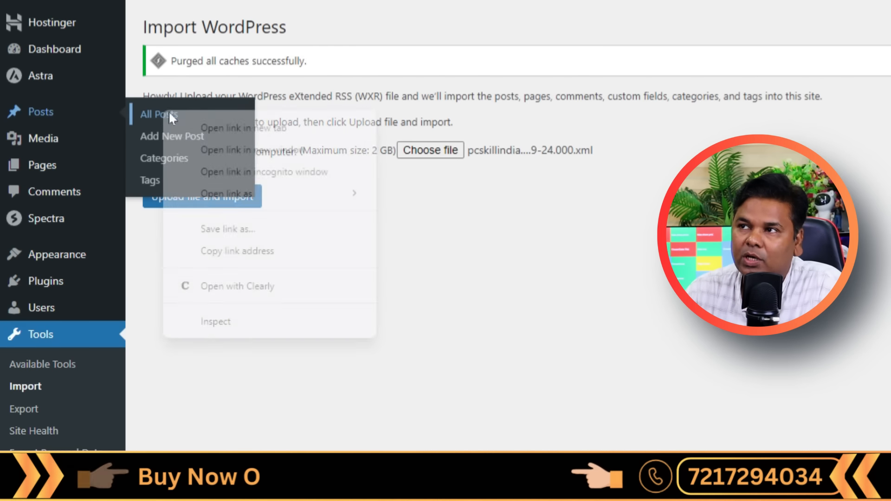
click(225, 123)
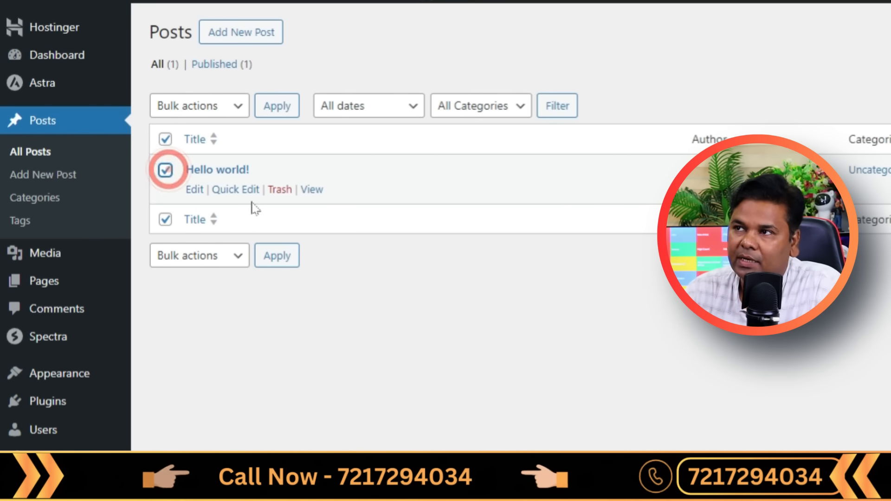
click(280, 189)
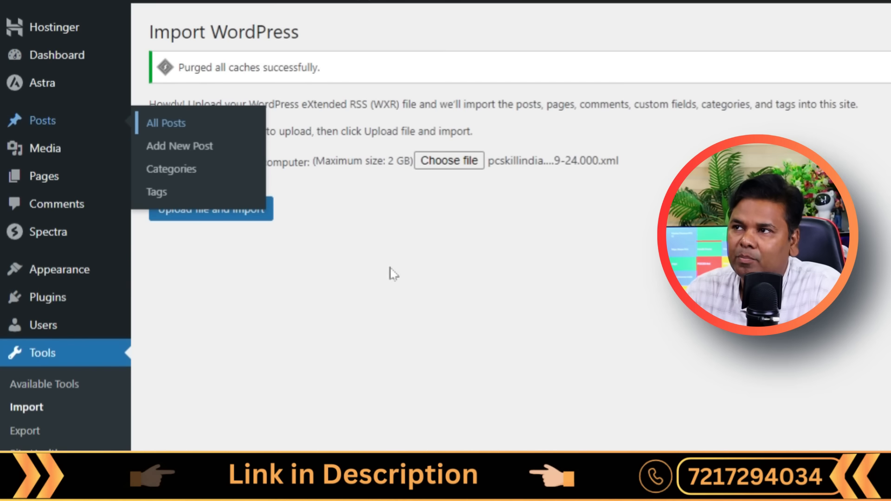
click(398, 279)
Import the XML, assigning posts to the existing user and downloading file attachments.
click(223, 214)
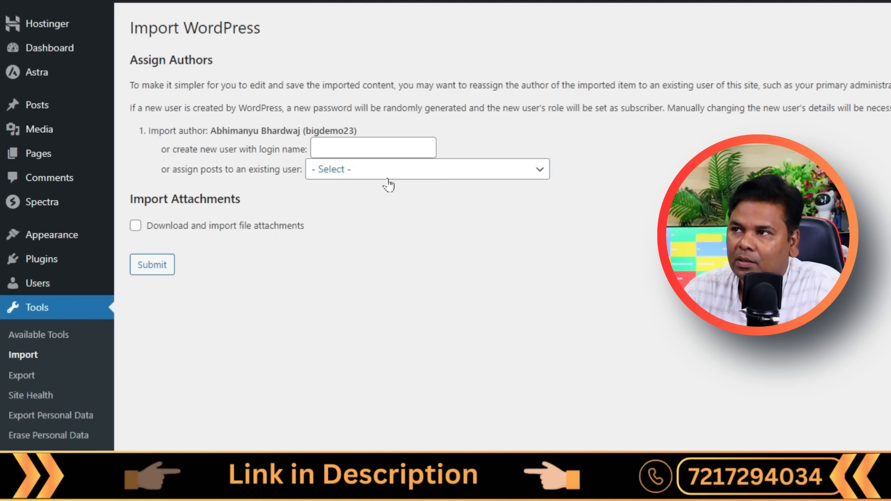
click(388, 172)
click(400, 210)
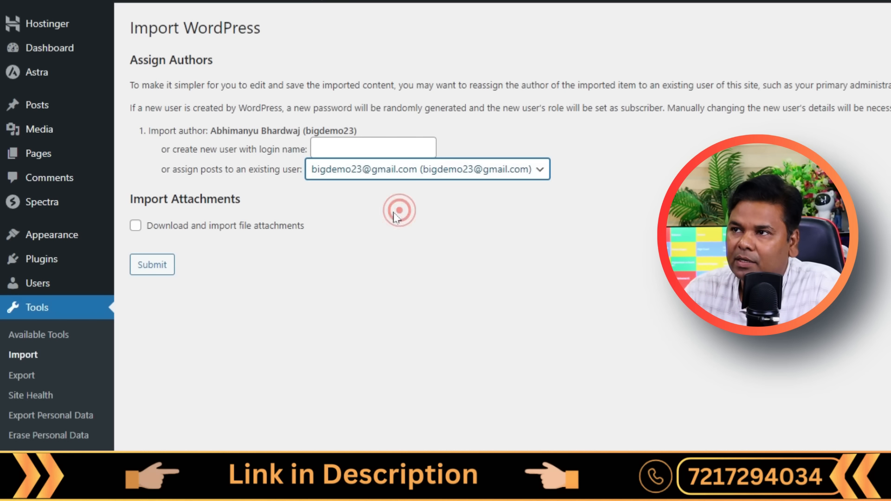
click(135, 226)
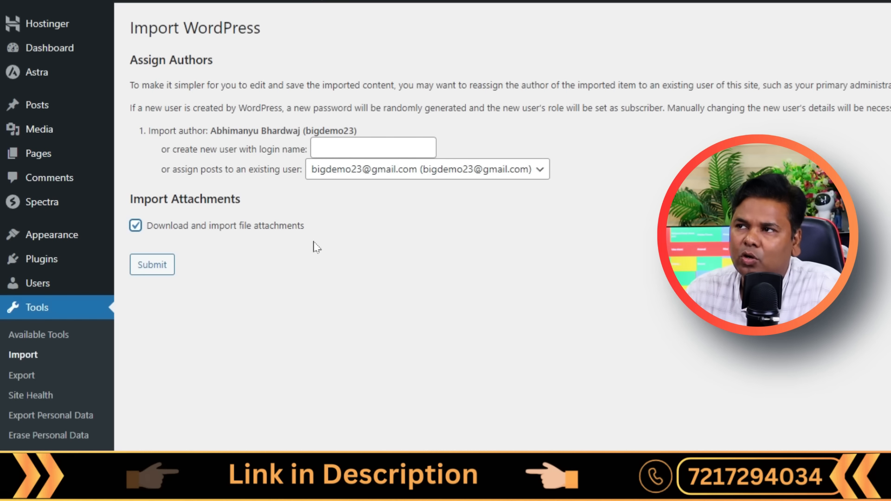
click(153, 265)
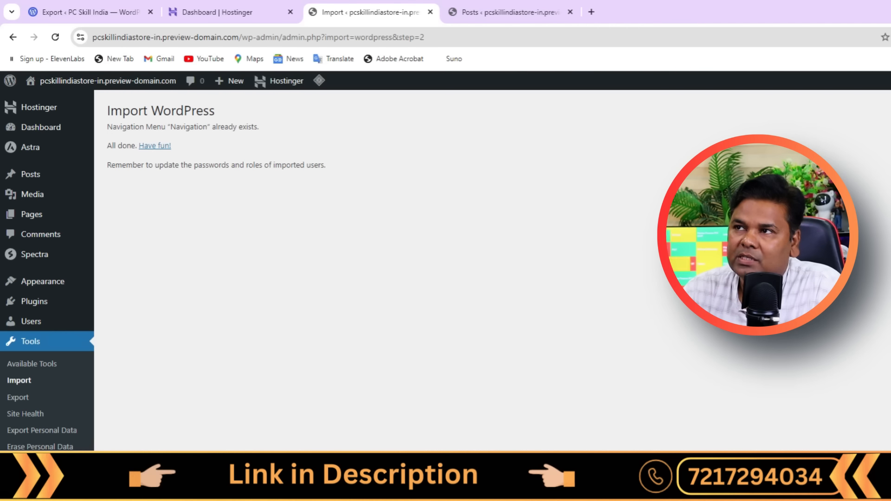
Refresh the new site's Posts list and compare it with the WordPress.com blog's posts.
click(567, 6)
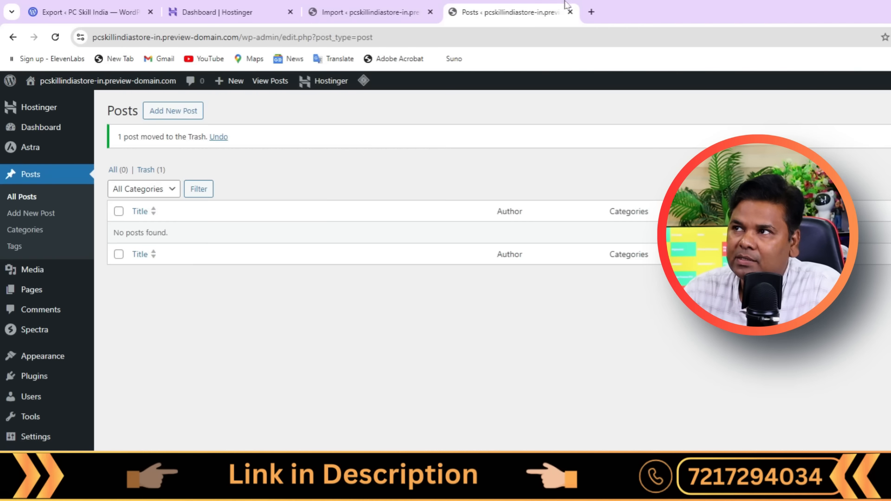
click(55, 38)
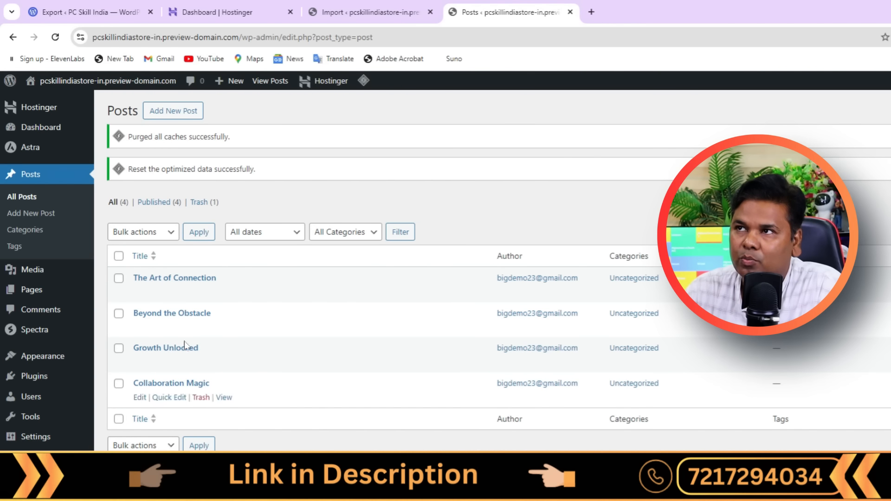
click(101, 5)
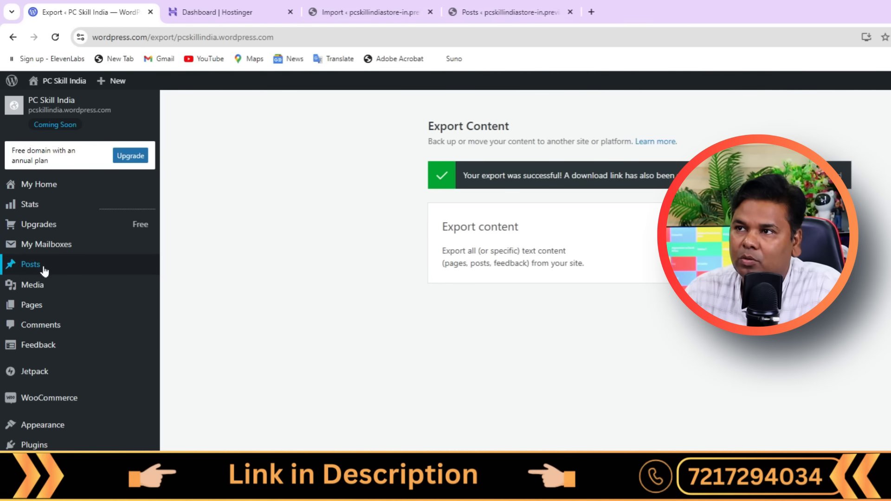
click(176, 272)
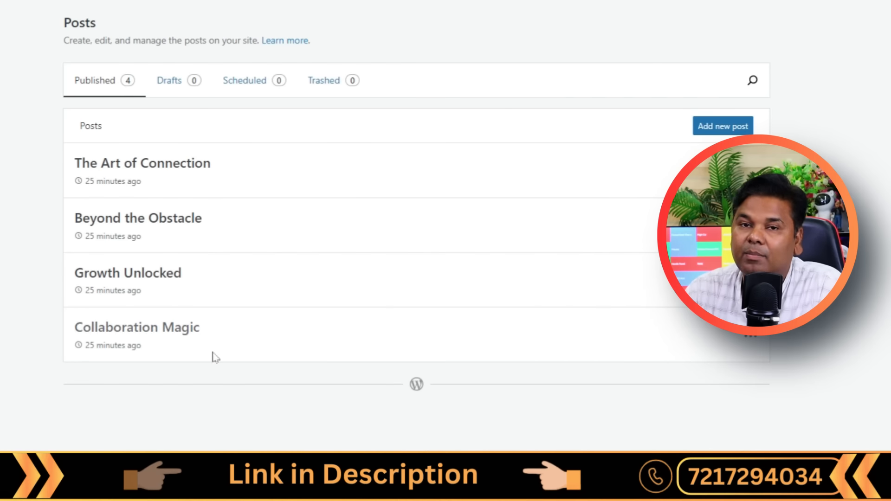